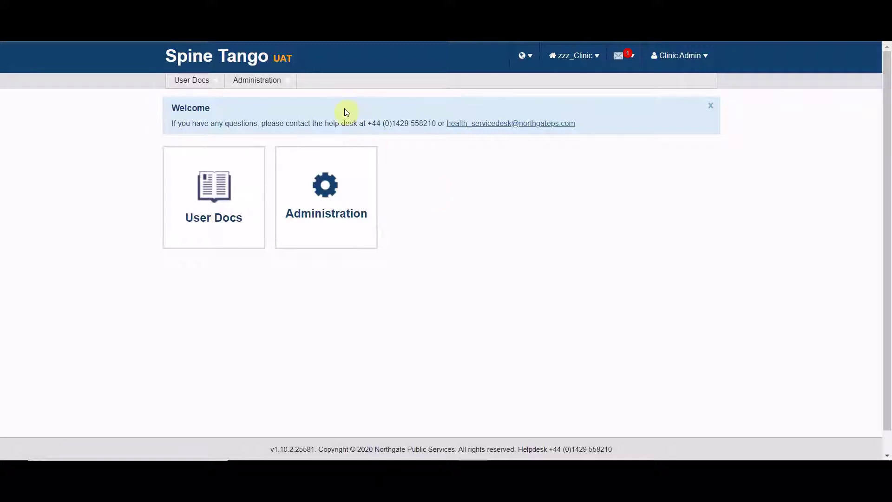
Open the Administration area to reach the People options.
left_click(287, 82)
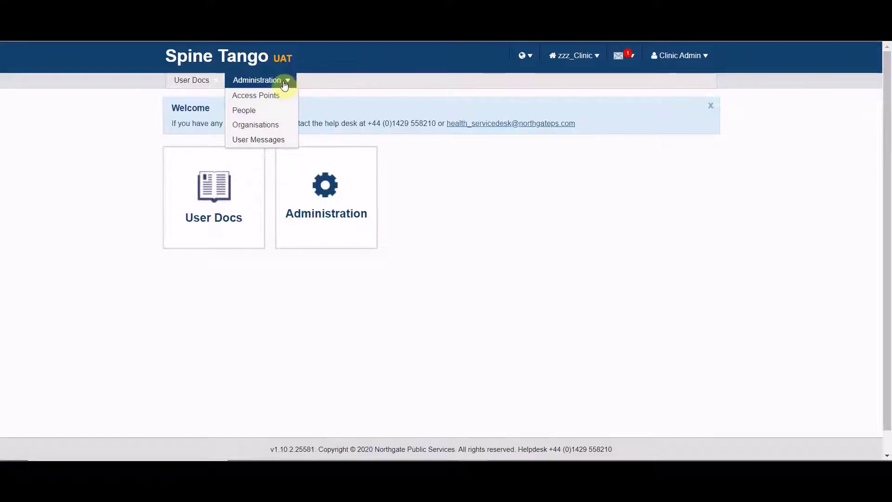
Start a new person through People > Add and fill in the person's first and last names.
mouse_move(272, 116)
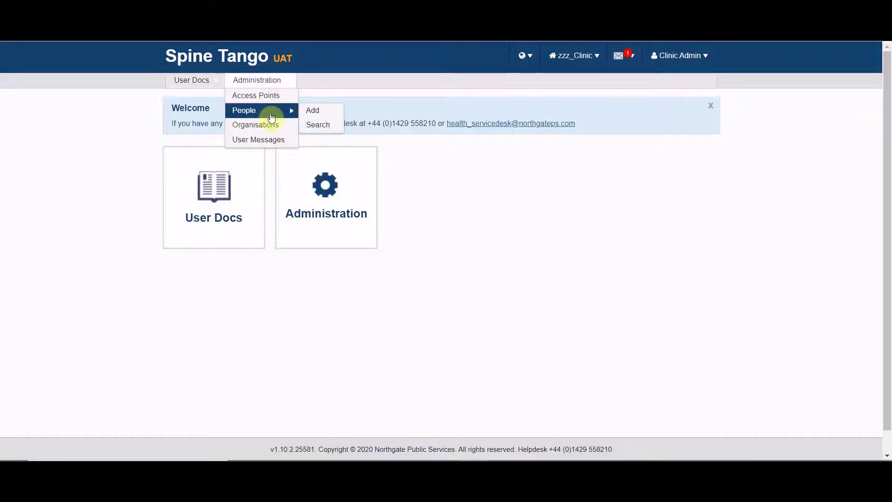
left_click(317, 110)
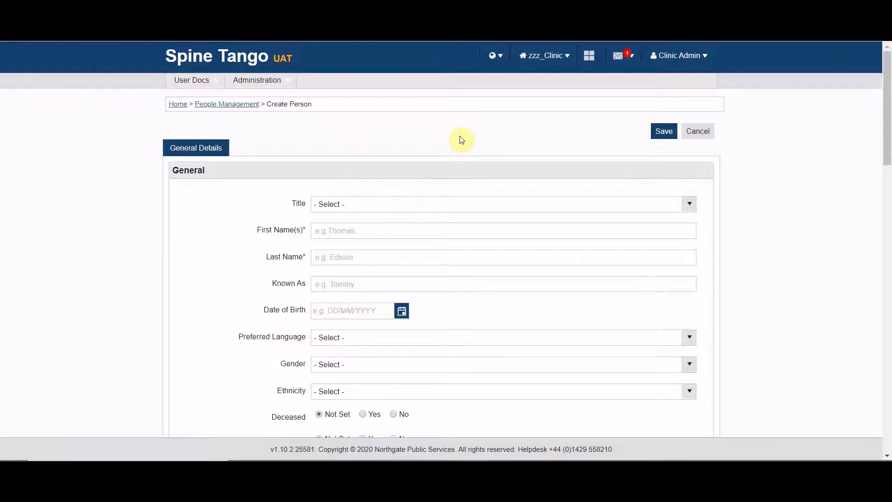
scroll(489, 145, "down", 2)
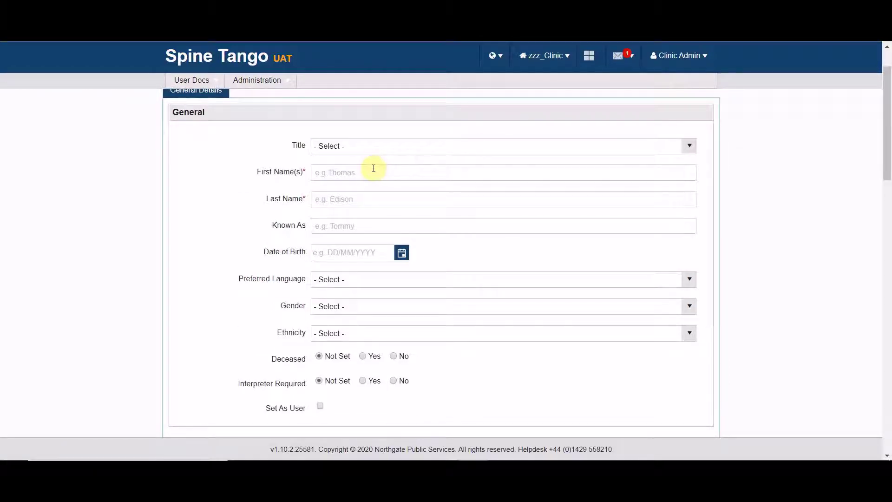
left_click(349, 171)
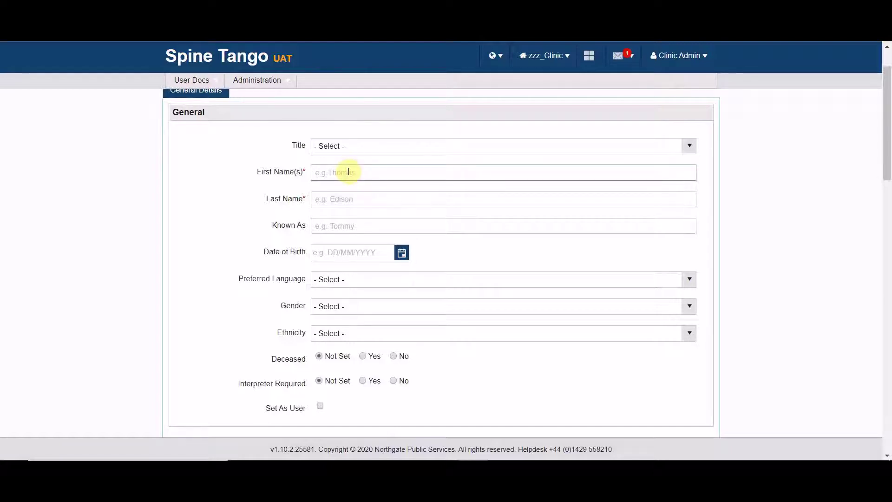
key("Tab")
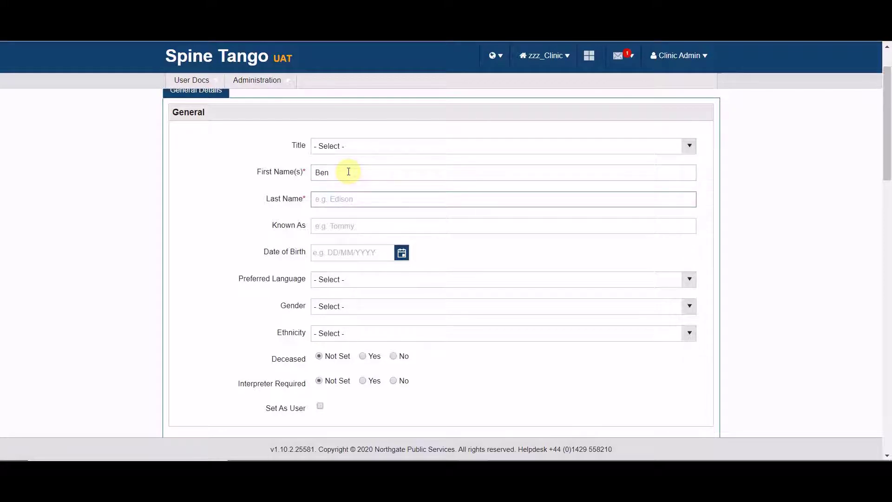
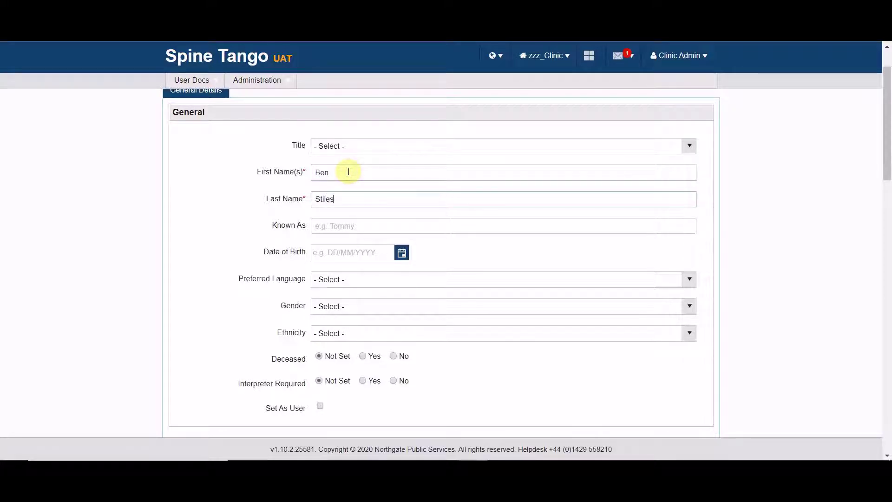
scroll(366, 217, "down", 2)
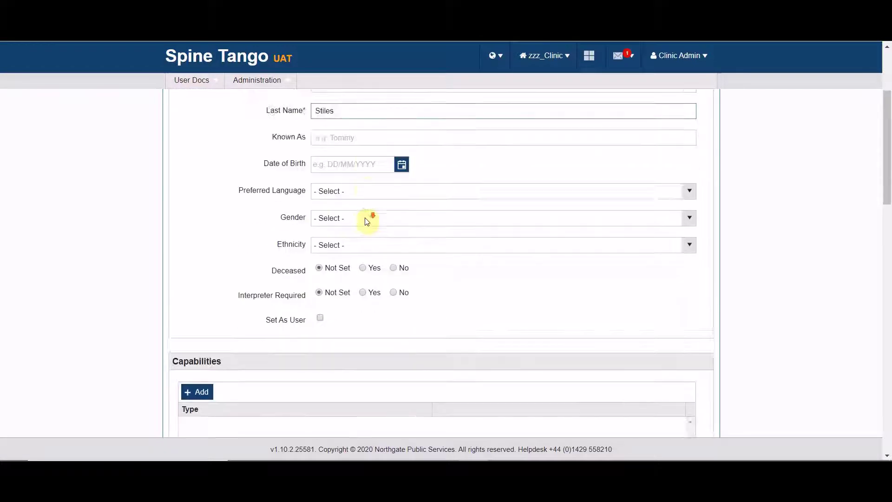
scroll(364, 217, "down", 5)
scroll(364, 223, "up", 1)
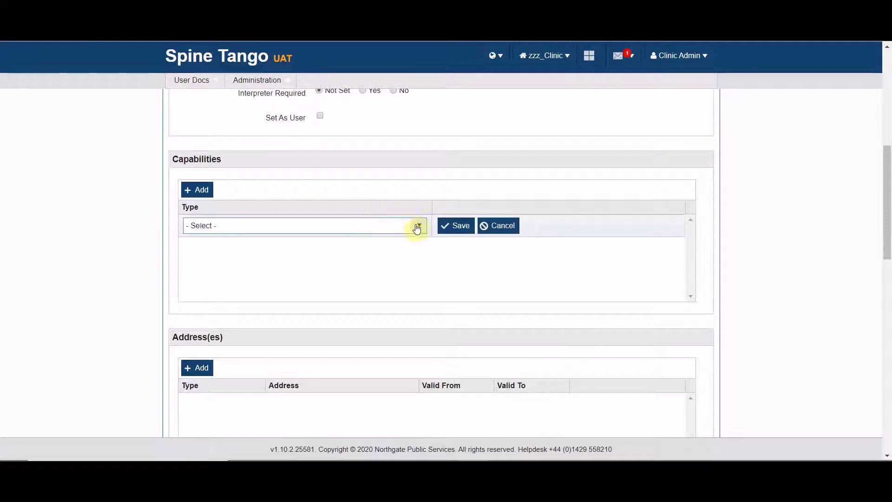
Add an R4ST Surgeon capability to the person and save it.
left_click(420, 226)
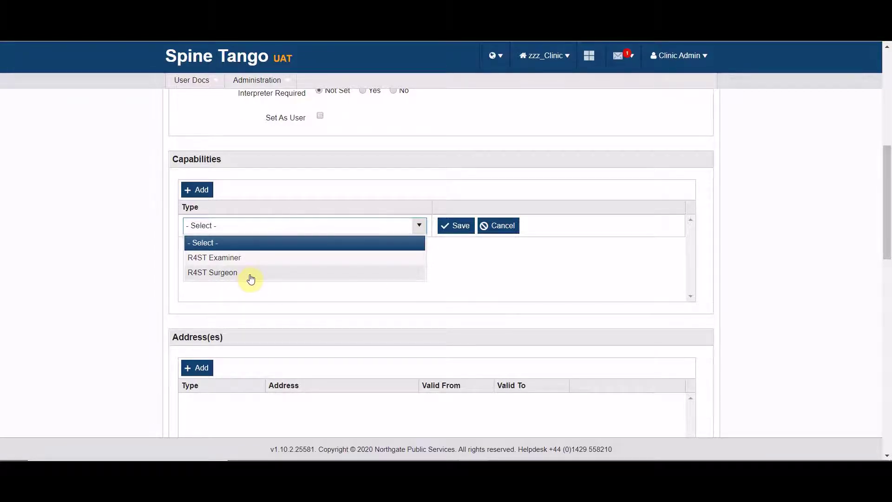
left_click(244, 275)
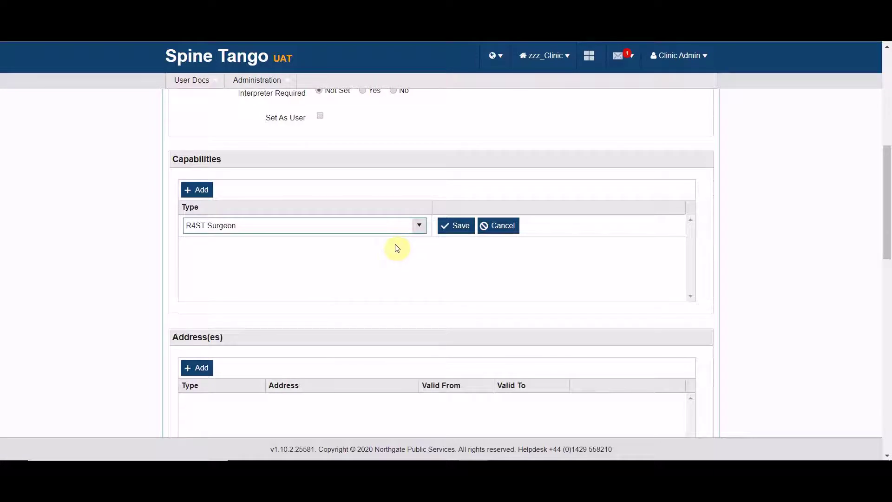
left_click(463, 228)
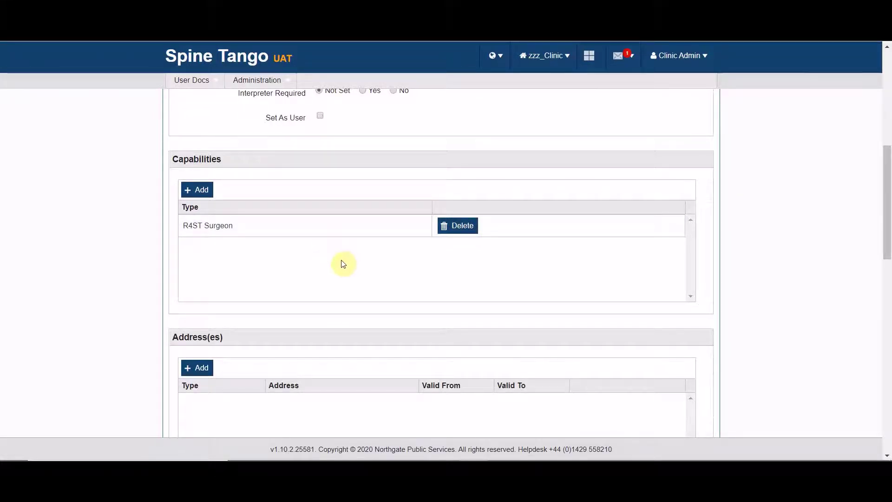
Add an E-mail method of communication with the person's e-mail address and save it.
scroll(342, 260, "down", 2)
scroll(343, 263, "down", 5)
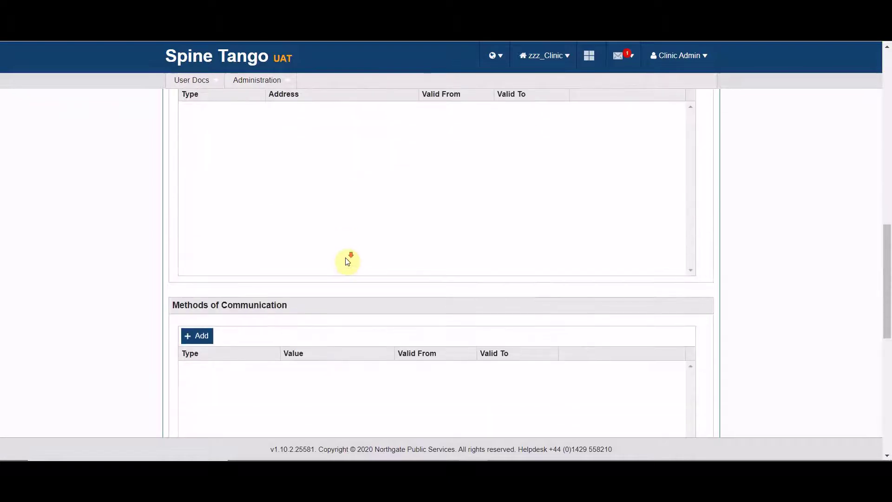
scroll(344, 260, "down", 4)
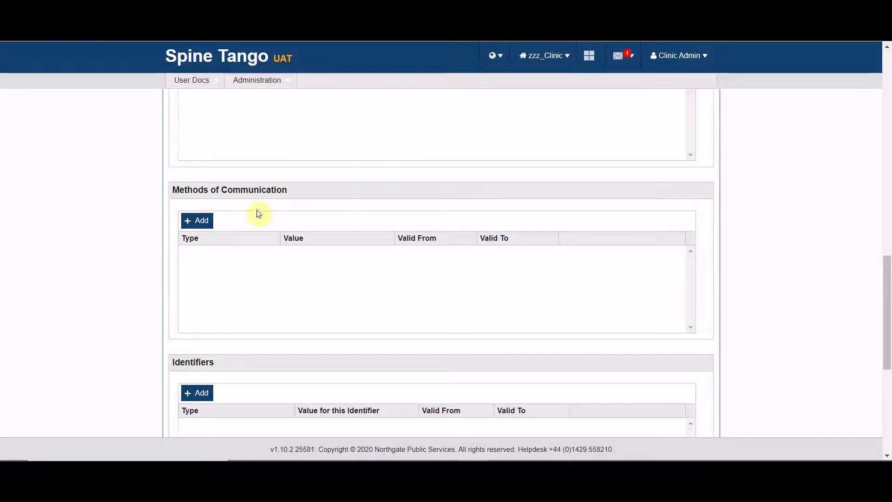
left_click(193, 223)
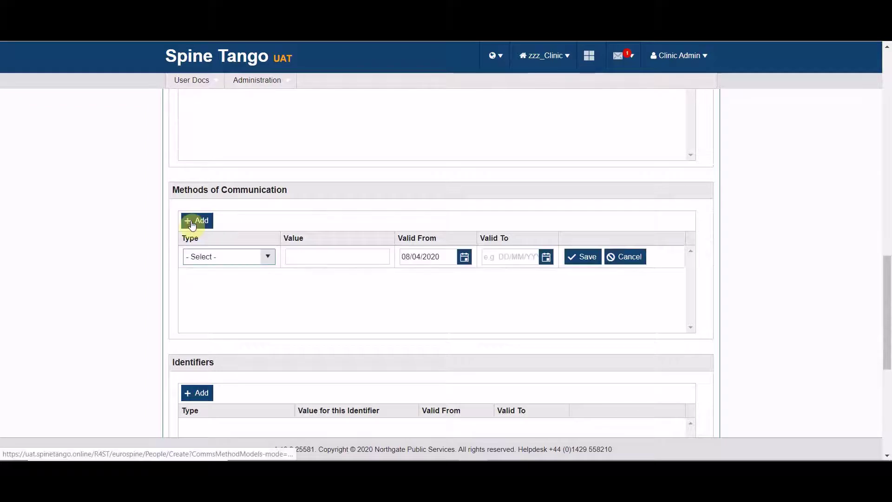
left_click(269, 257)
left_click(213, 289)
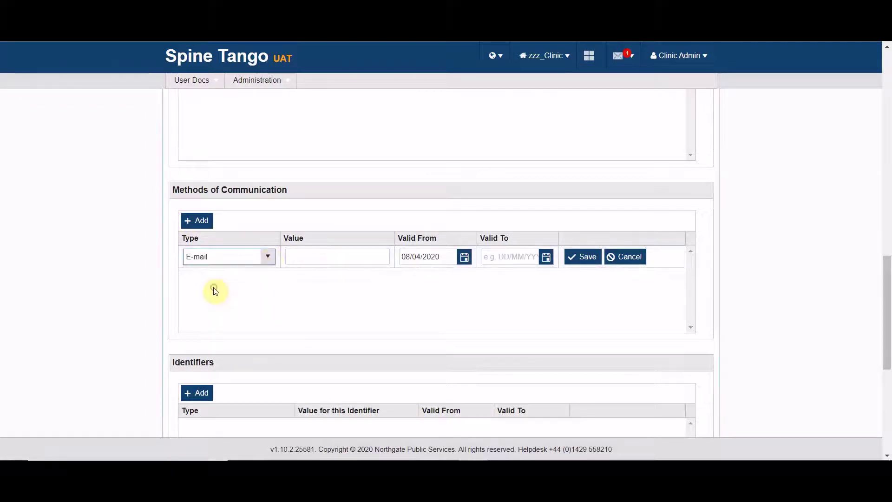
left_click(297, 258)
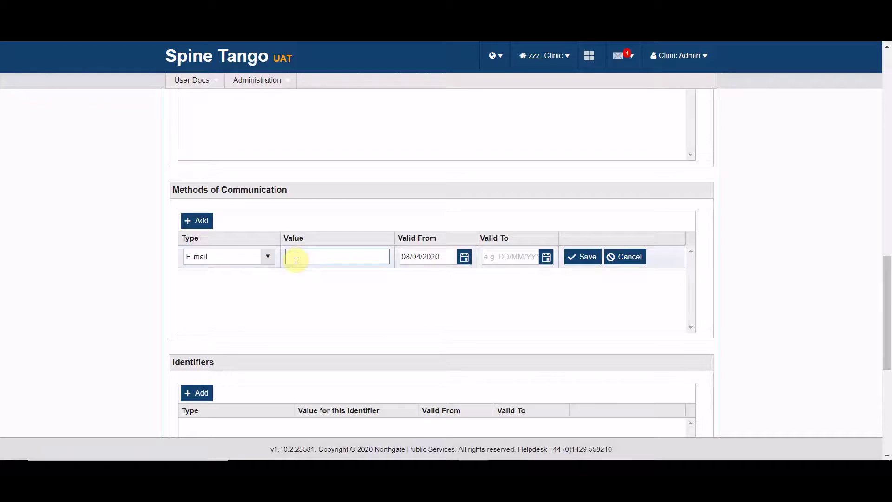
type("bdavies@")
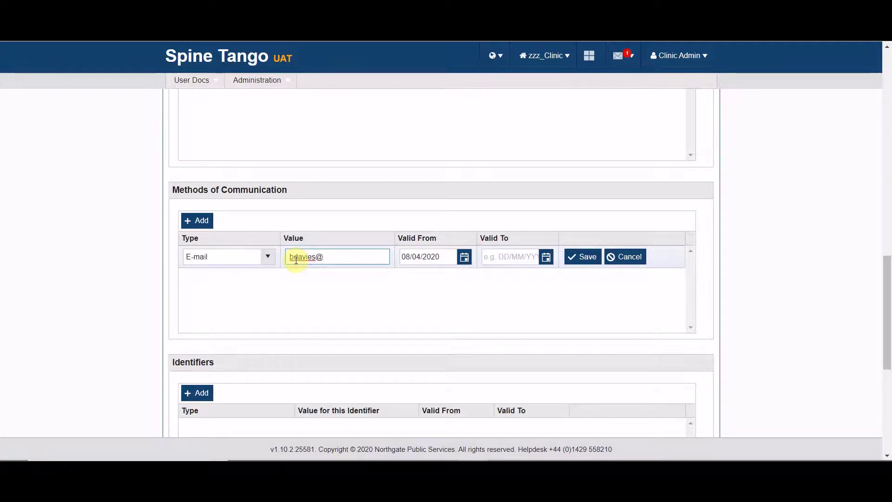
type("tes")
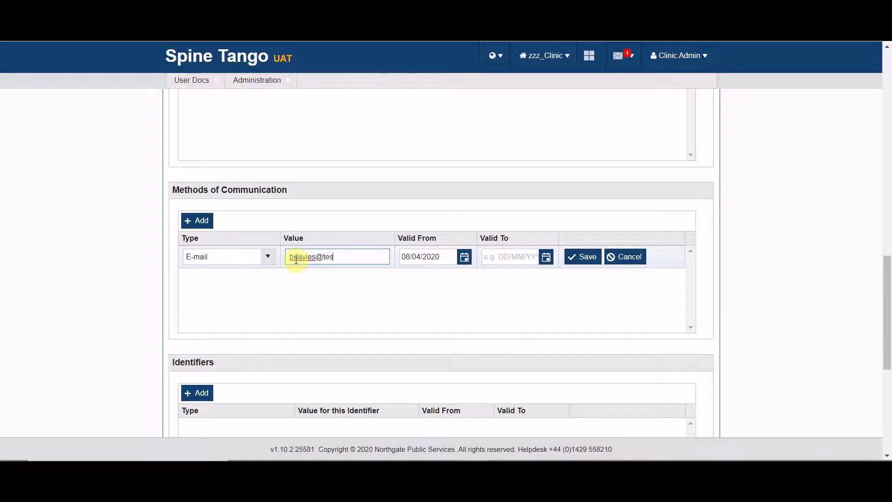
type("t.com")
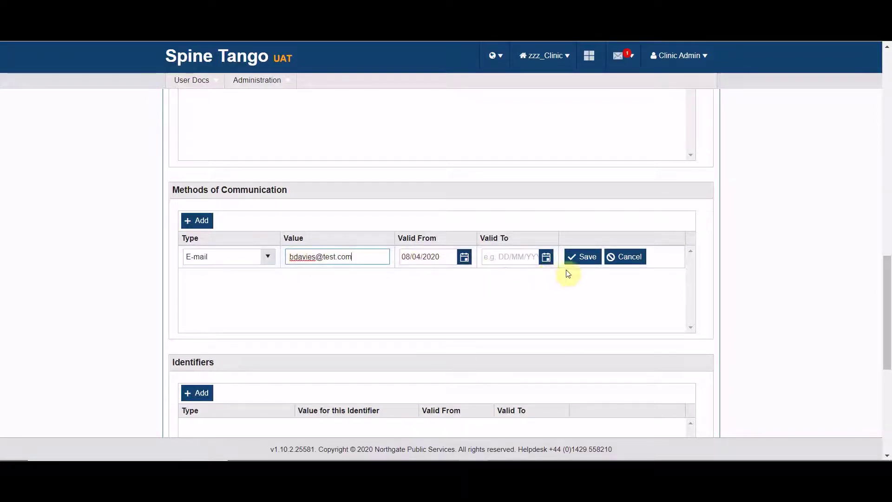
left_click(584, 257)
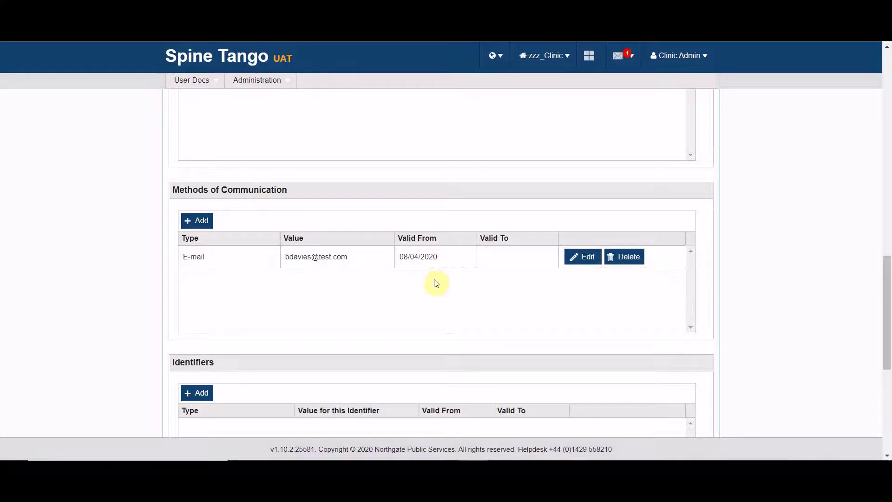
Save the person record and acknowledge the Success confirmation.
scroll(436, 283, "down", 6)
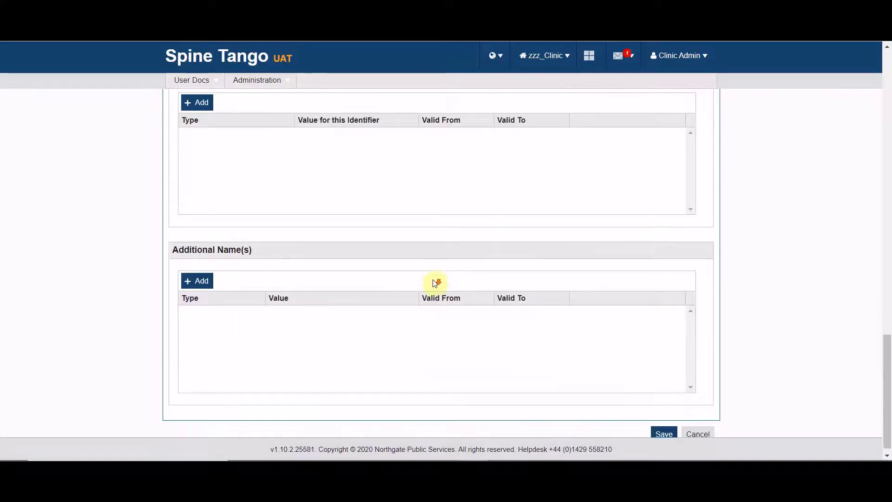
left_click(665, 424)
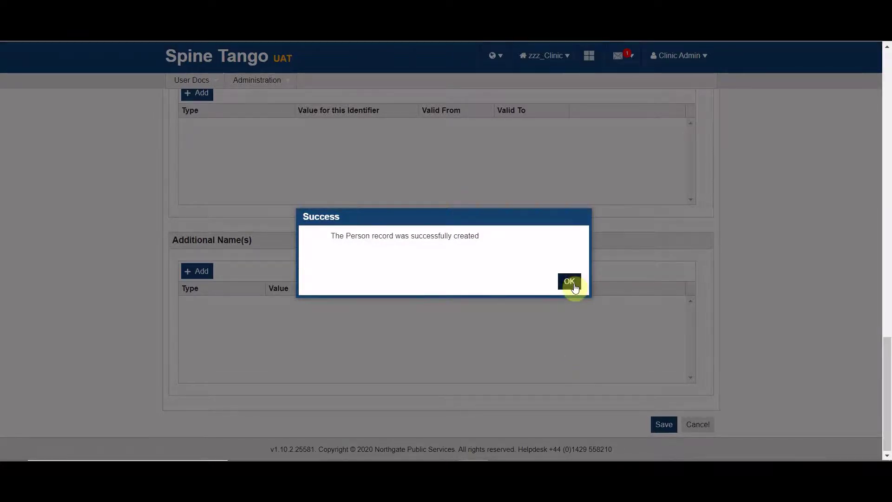
left_click(571, 282)
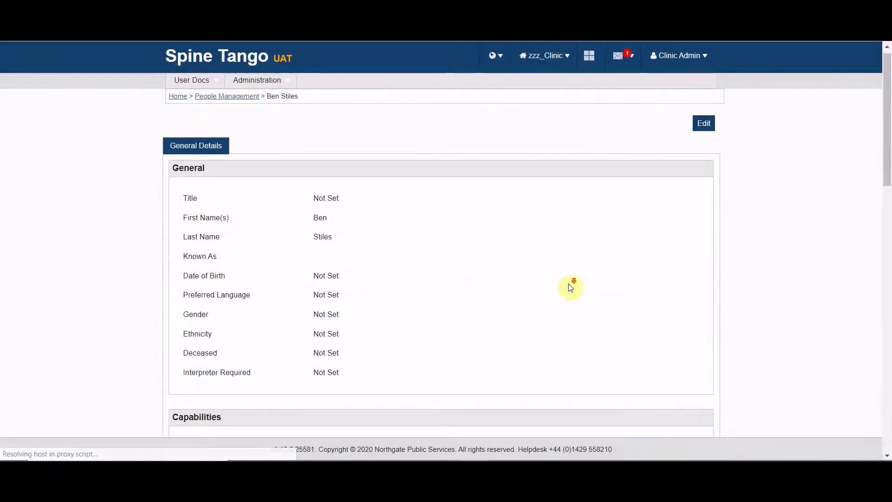
scroll(567, 287, "down", 3)
scroll(555, 285, "up", 3)
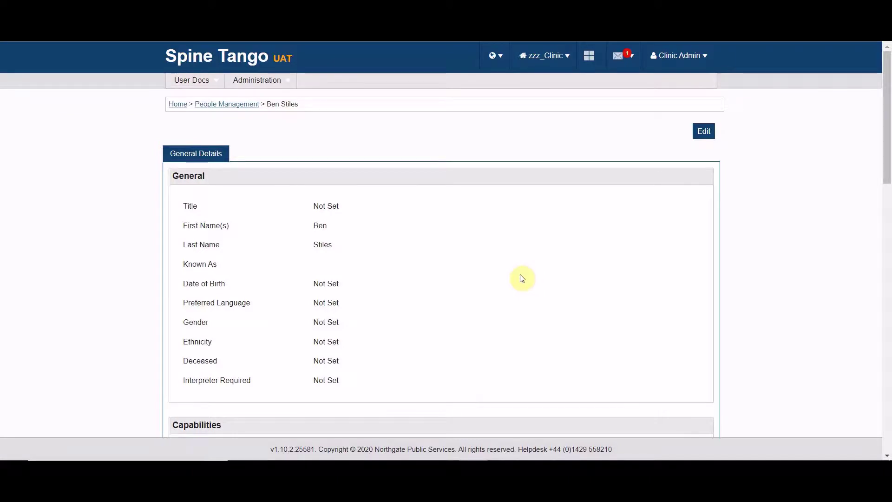
Edit the record, tick Set As User, and enter the account username under User Information.
left_click(705, 132)
scroll(445, 281, "down", 2)
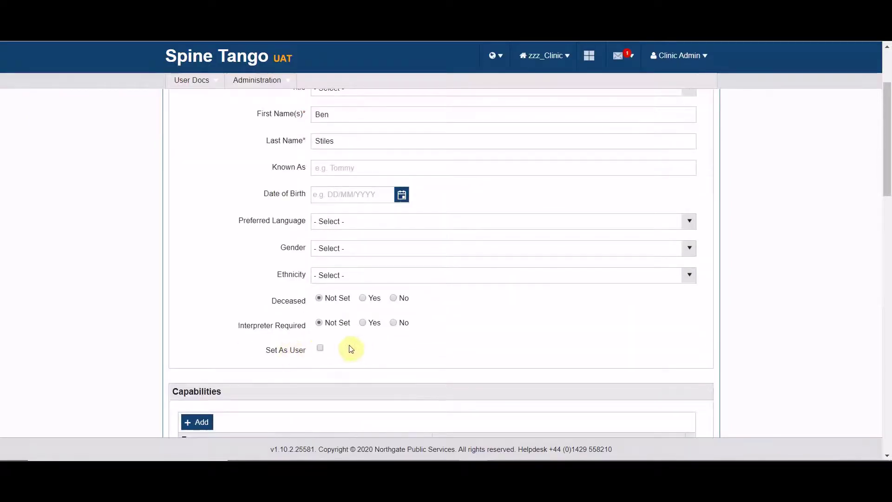
left_click(320, 347)
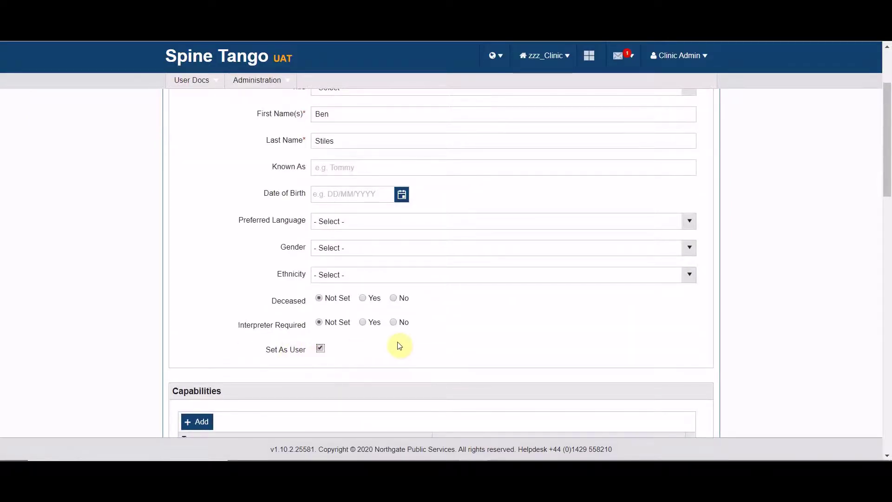
scroll(400, 344, "up", 3)
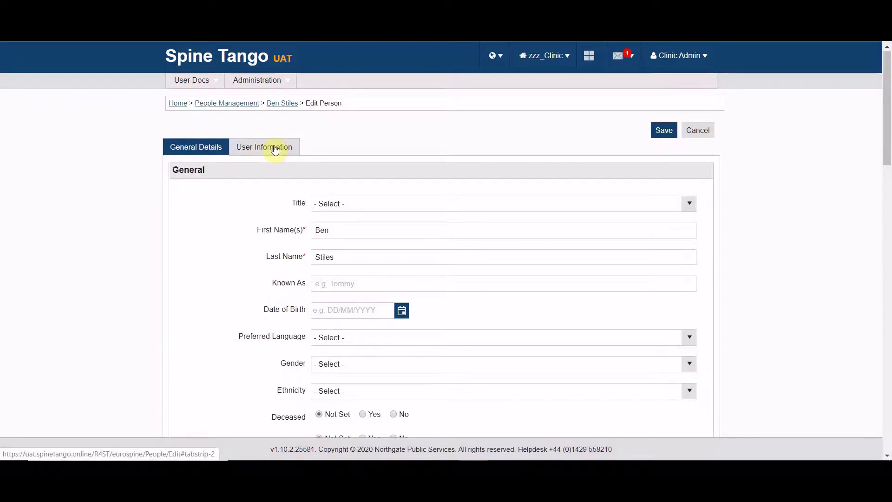
left_click(275, 148)
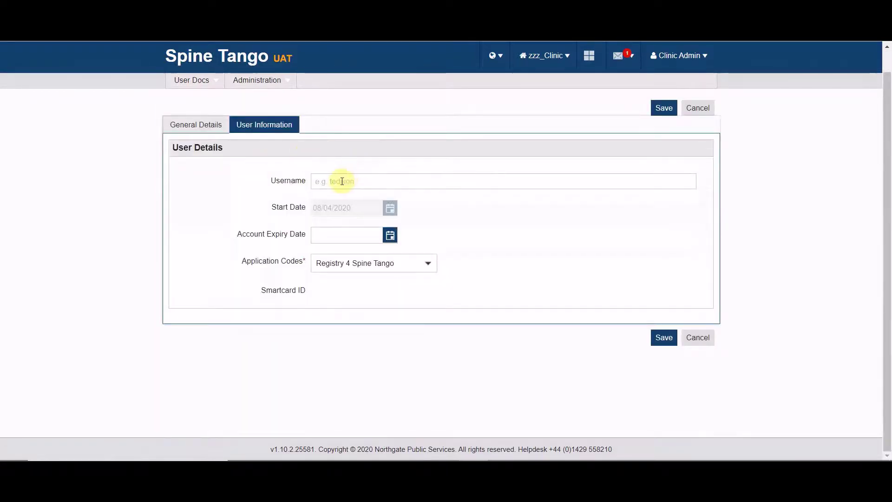
left_click(330, 181)
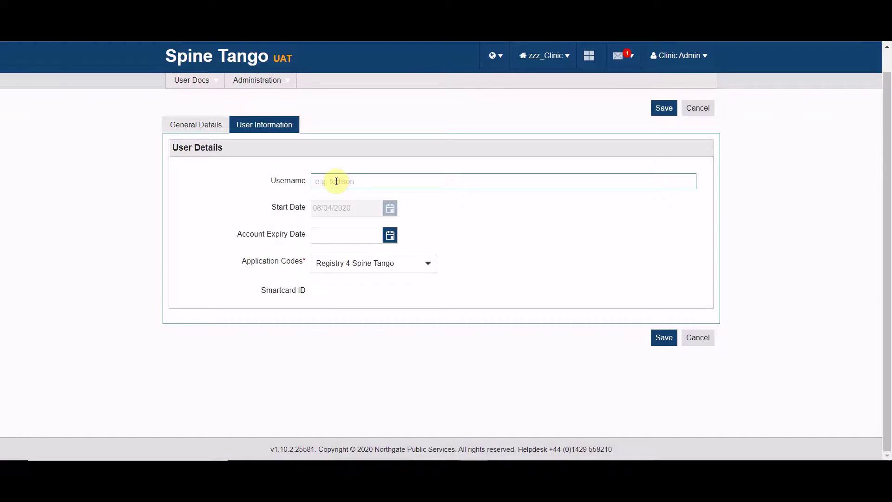
Save the user account and copy the generated password from the Success dialog.
left_click(664, 339)
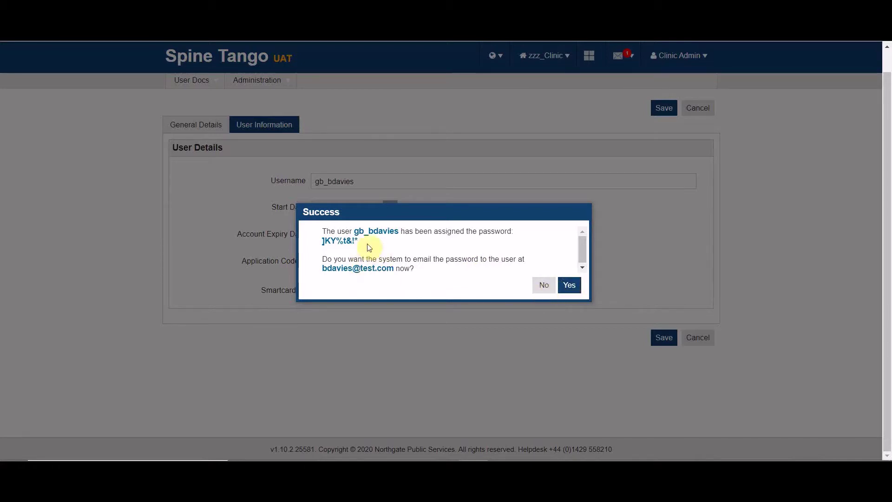
left_click_drag(362, 243, 321, 243)
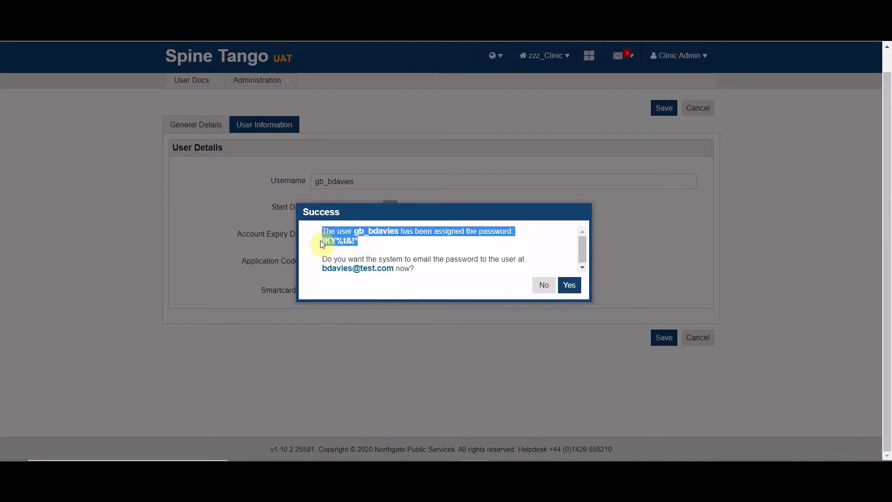
right_click(325, 242)
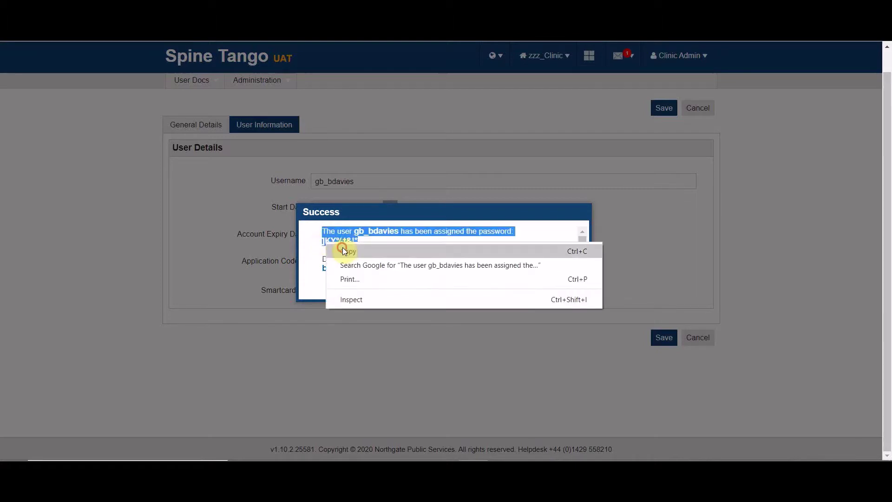
left_click(342, 249)
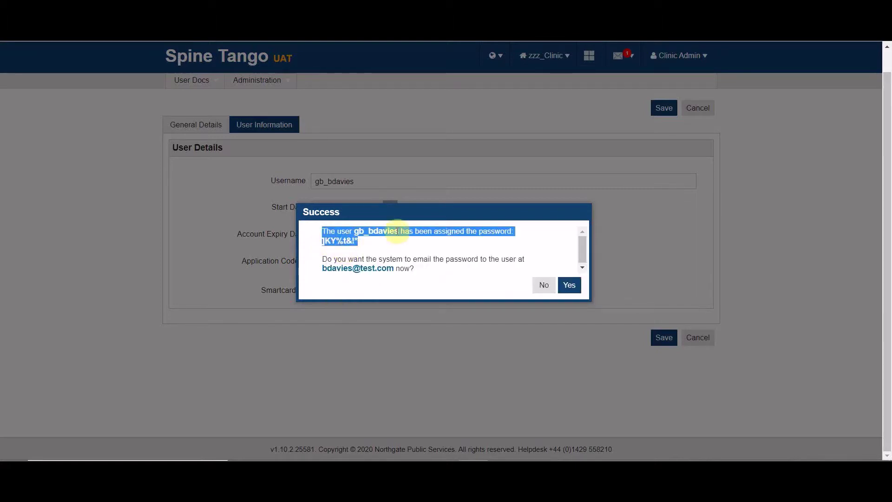
left_click(454, 247)
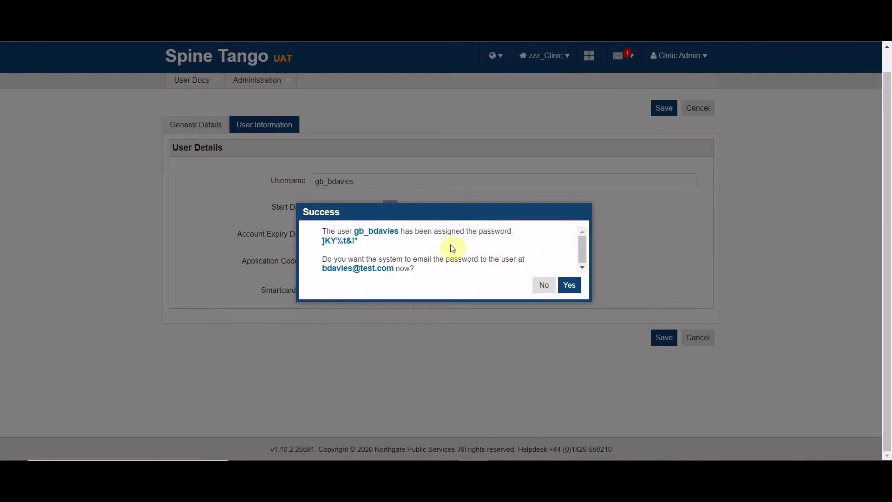
Decline e-mailing the password and look over the person's saved record.
left_click(544, 285)
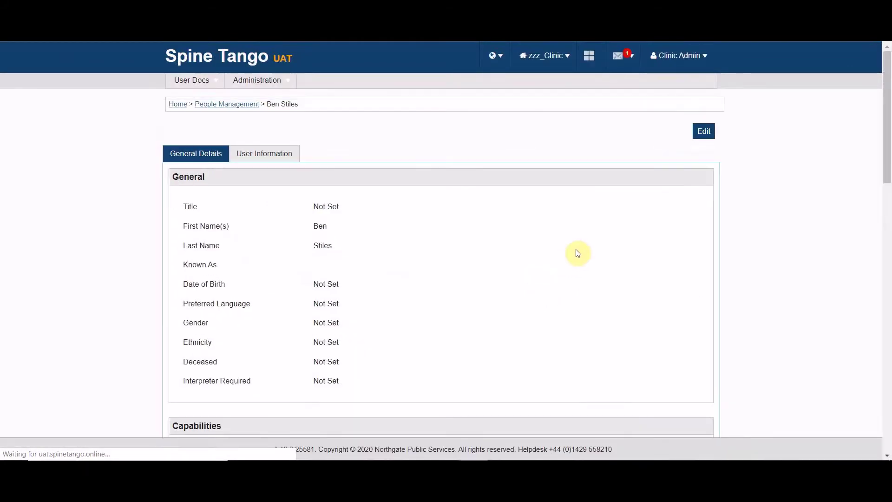
scroll(453, 232, "down", 15)
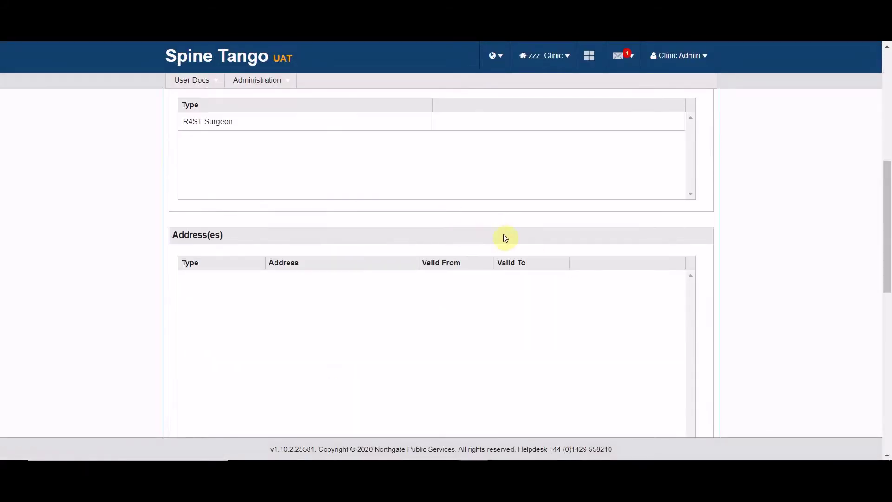
scroll(499, 239, "down", 1)
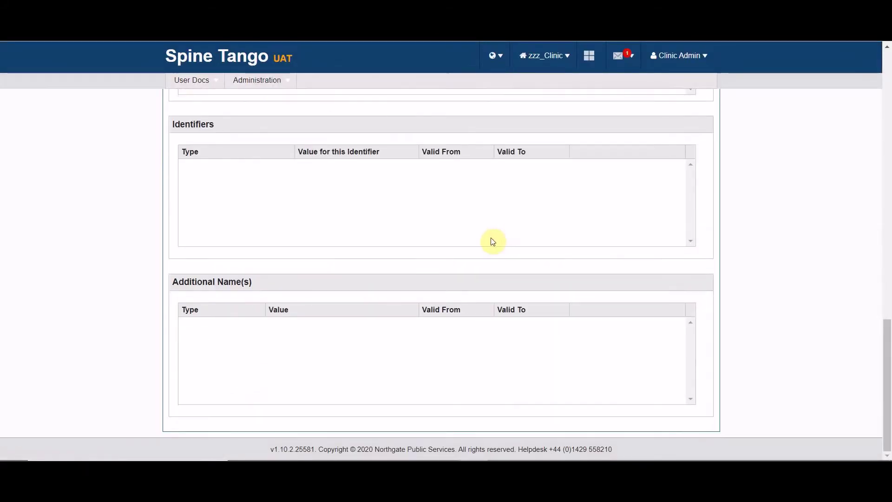
scroll(492, 240, "up", 10)
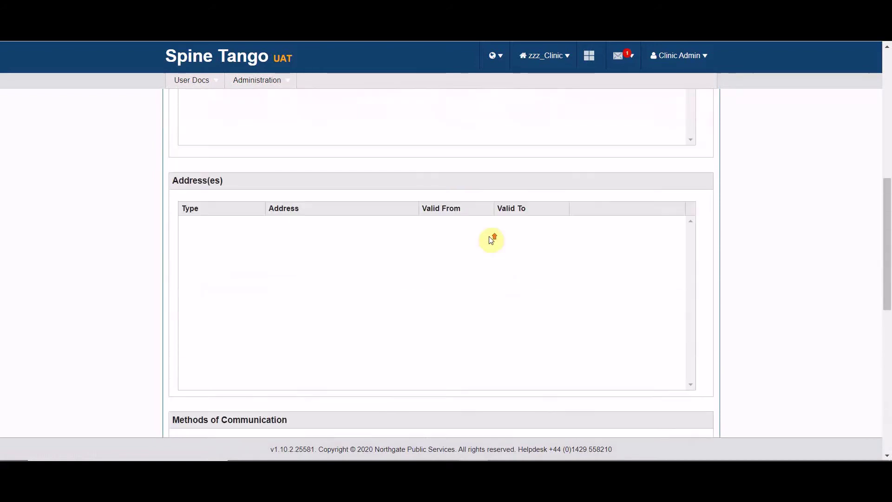
scroll(490, 238, "up", 10)
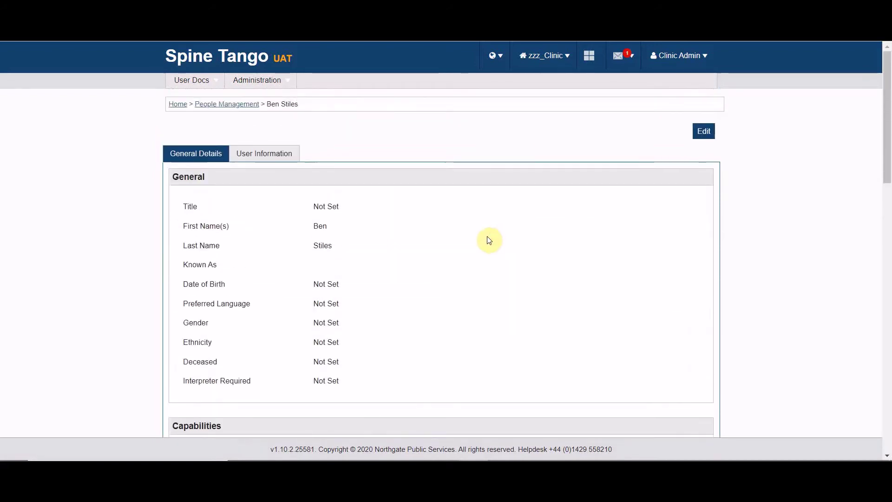